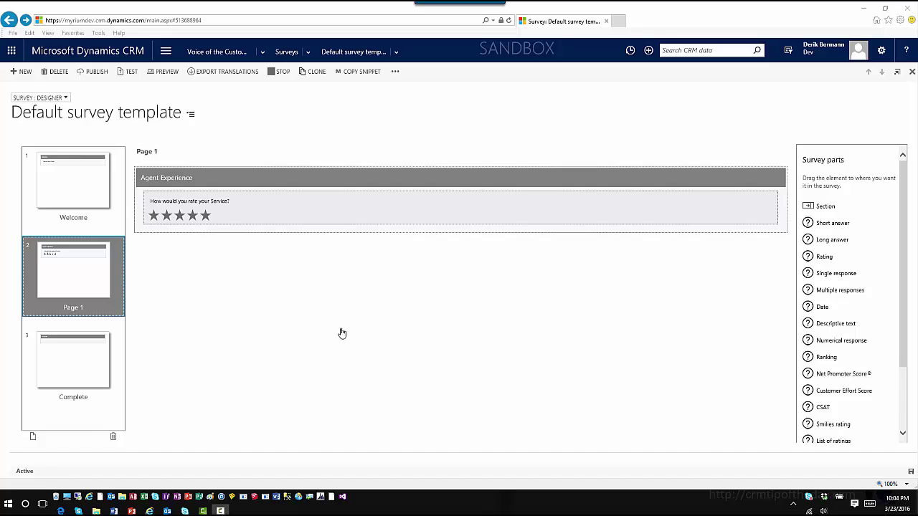
Add a Rating question worded "How would you rate the Agent's Politeness?" to the top of the Agent Experience section and save it.
drag(826, 257, 430, 227)
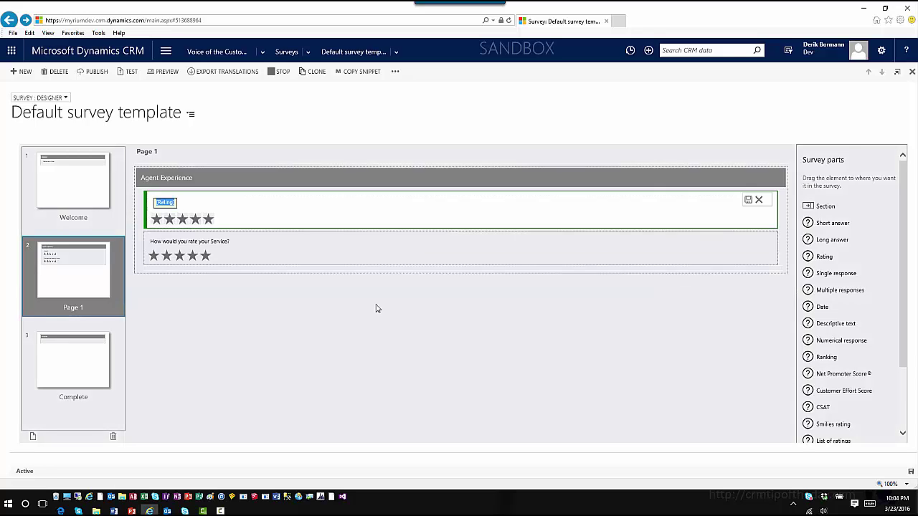
text(How would you rate the Agent)
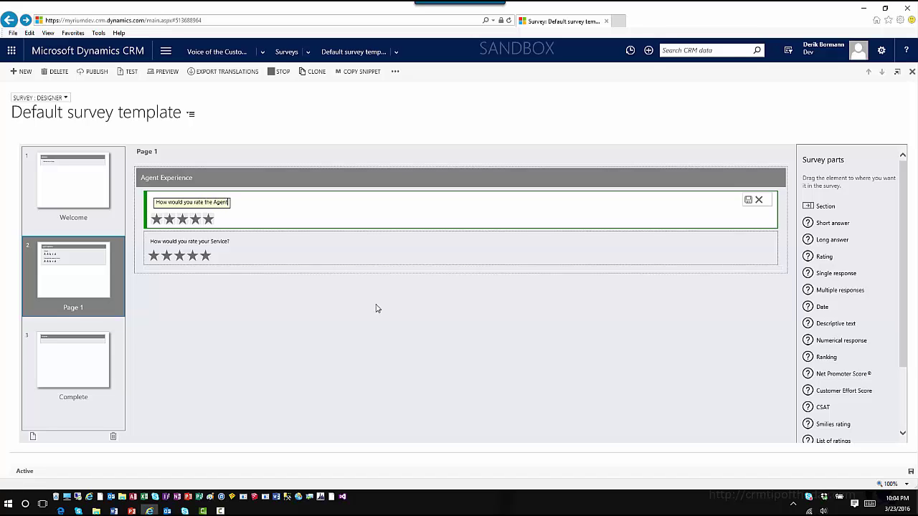
text('s Politeness?)
click(747, 203)
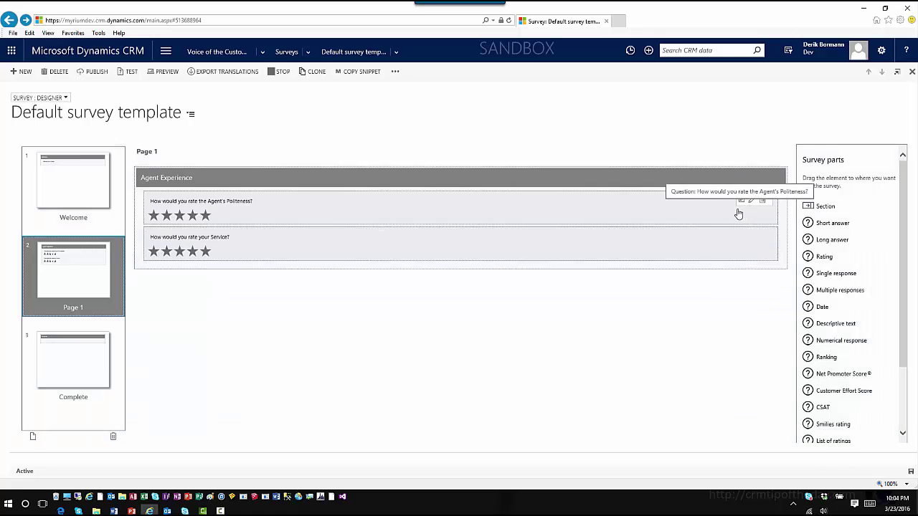
Open the politeness question's full form and set its rating image type to "Smilies - sad to happy".
click(753, 204)
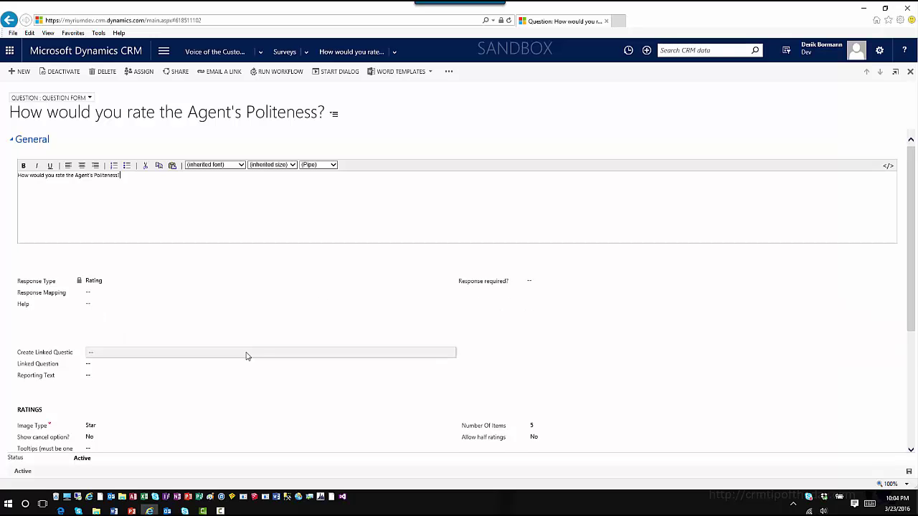
scroll(209, 367, down, 3)
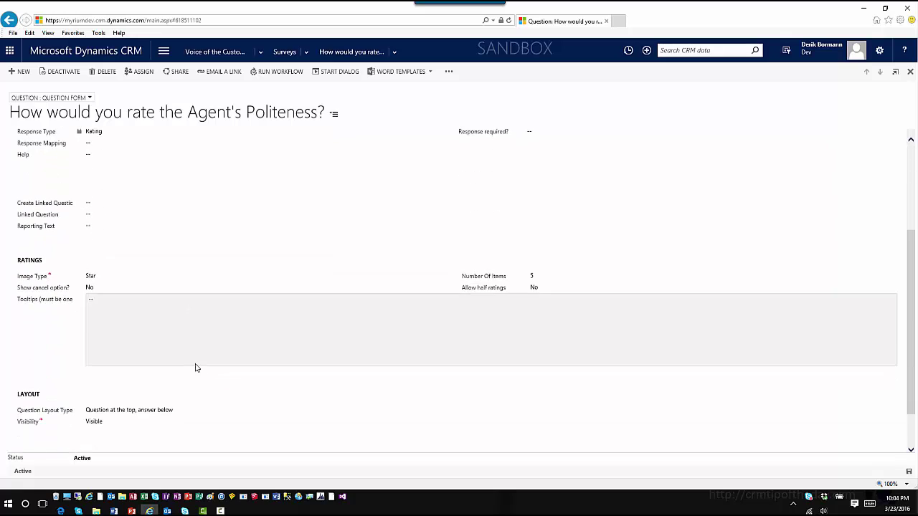
click(136, 279)
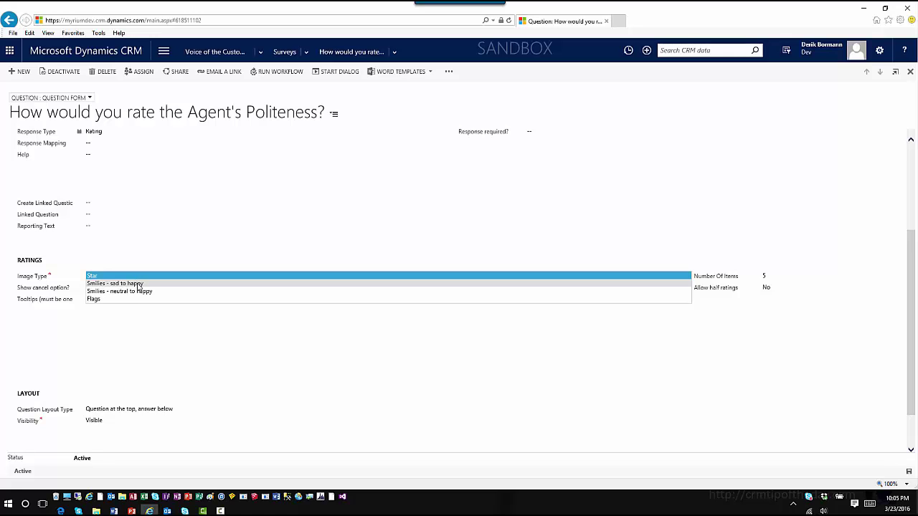
click(138, 284)
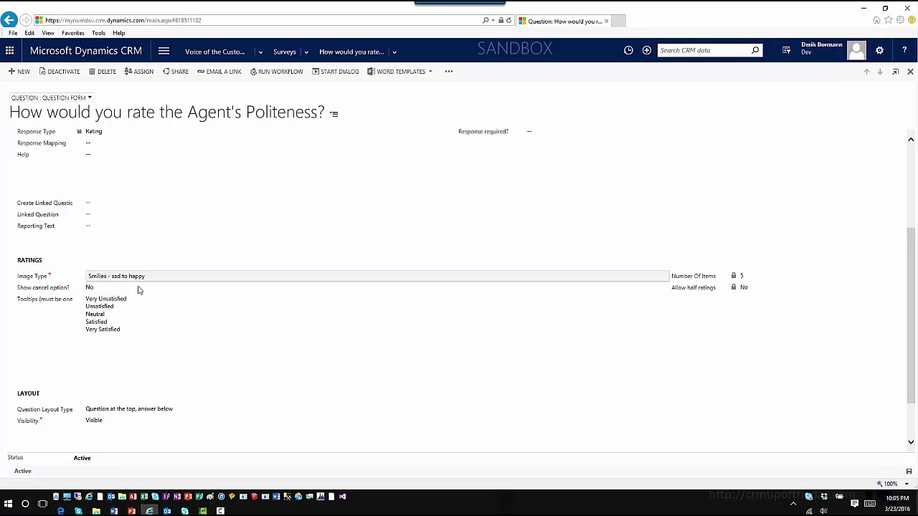
Switch the politeness question's image type to Star, and return it to "Smilies - sad to happy".
click(152, 310)
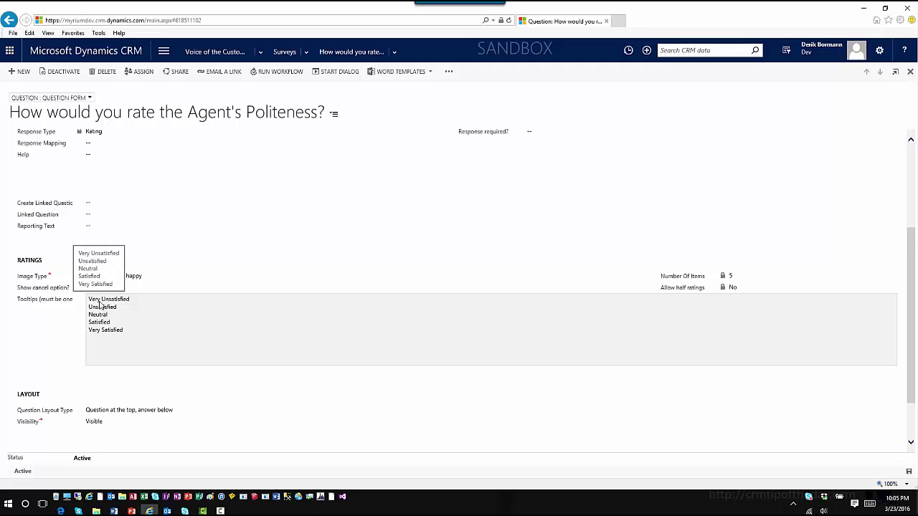
click(153, 262)
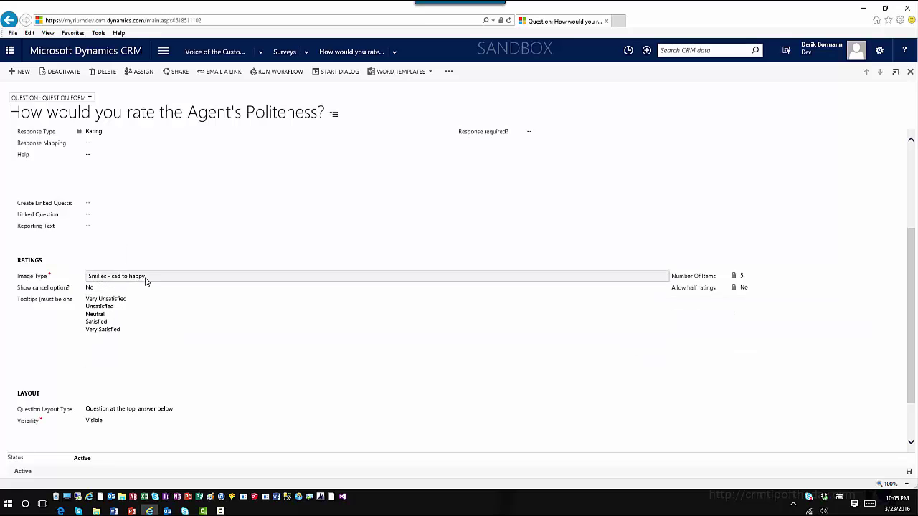
click(146, 280)
click(143, 275)
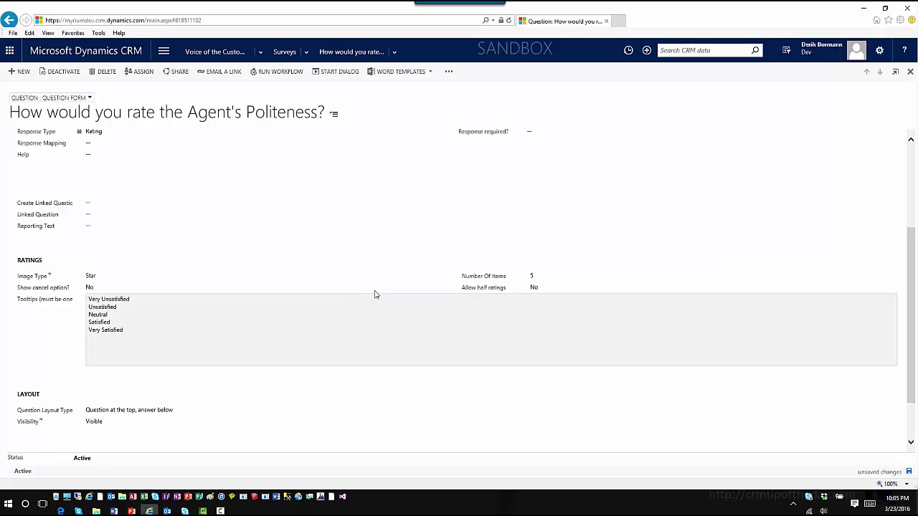
click(100, 280)
click(113, 286)
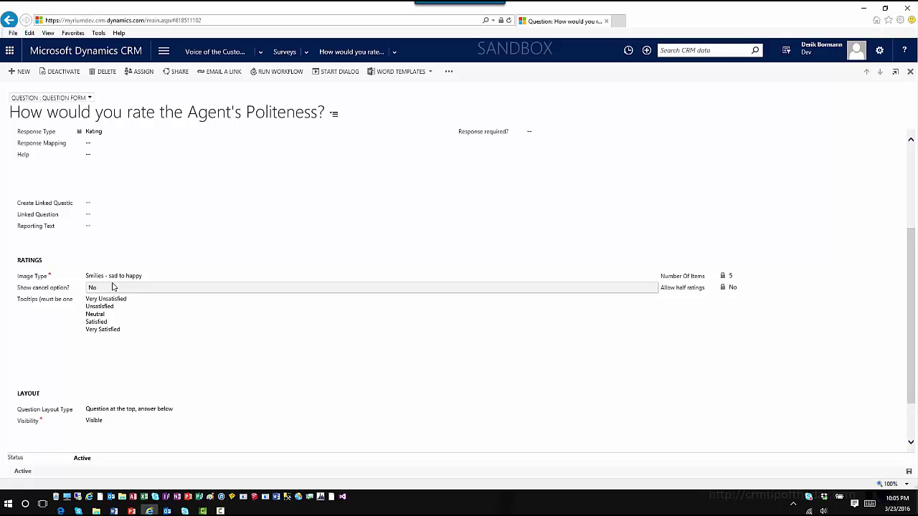
Review the available question layout types and score definition options for the politeness question.
scroll(114, 285, down, 1)
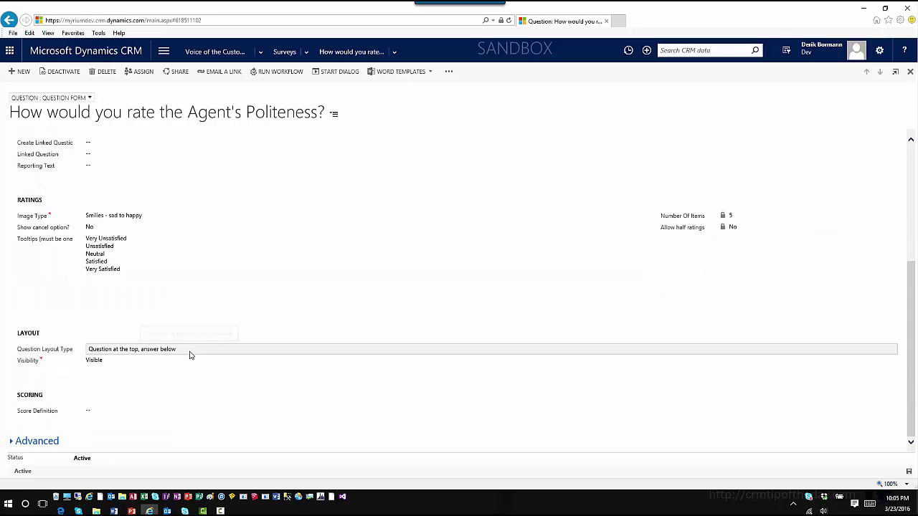
click(191, 353)
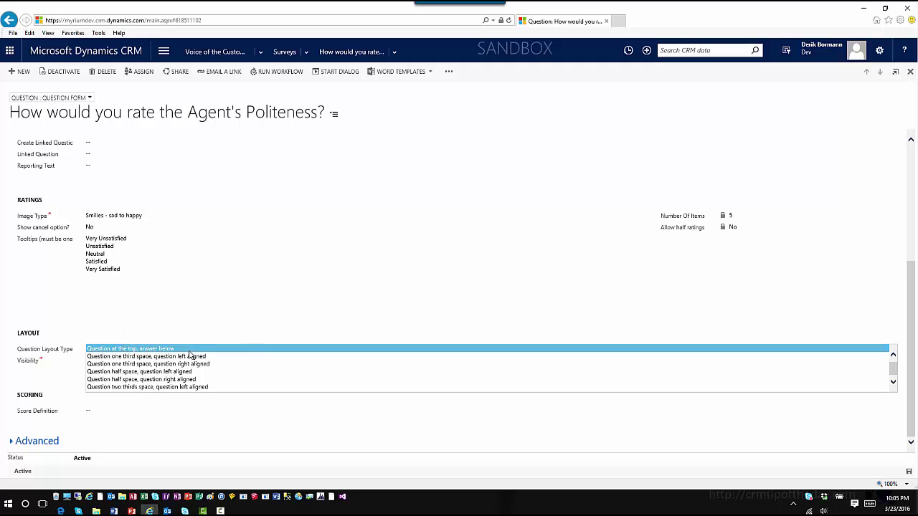
click(190, 350)
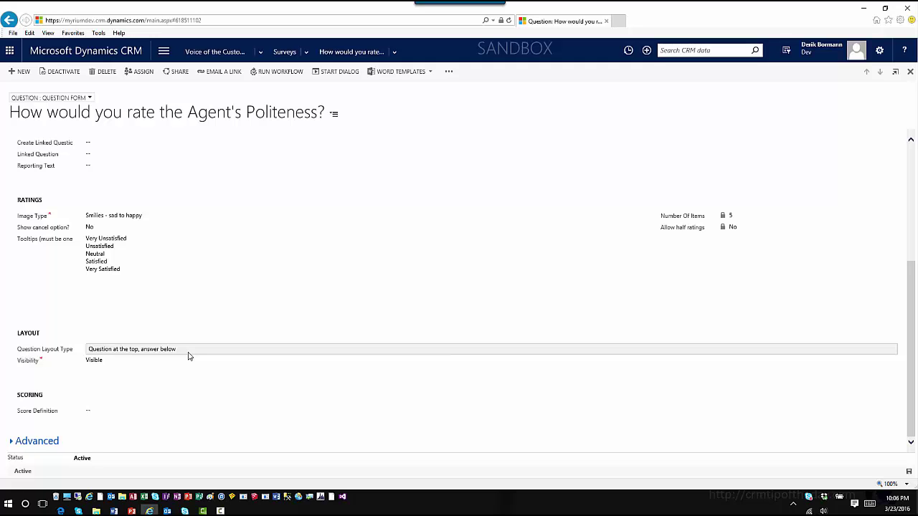
click(125, 413)
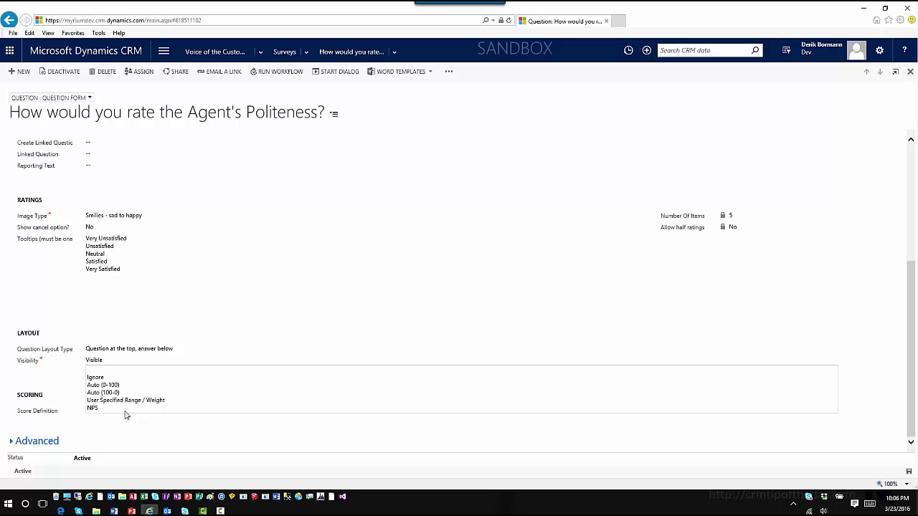
Replace "the Agent's" in the question text with the User piped data placeholder and return to the survey designer.
scroll(163, 322, up, 5)
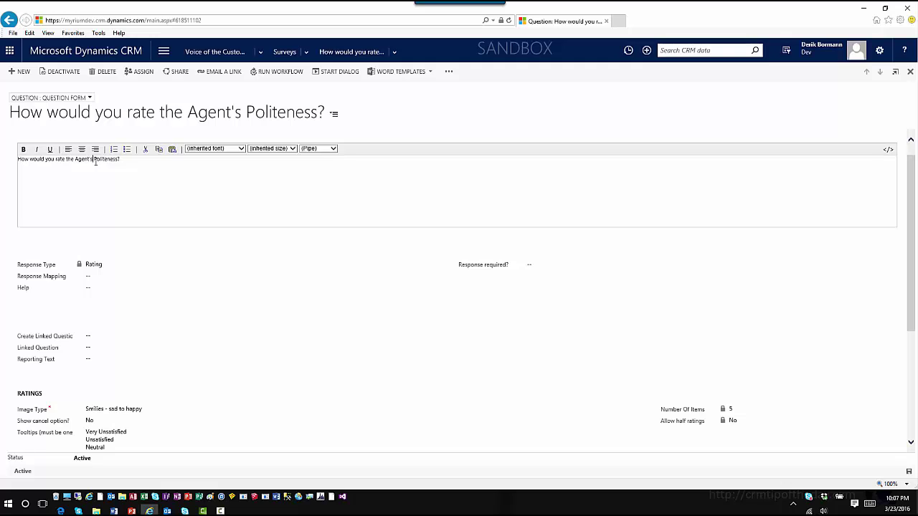
key(BackSpace)
key(BackSpace)
key(BackSpace)
key(BackSpace)
key(BackSpace)
key(BackSpace)
key(BackSpace)
key(BackSpace)
key(BackSpace)
key(BackSpace)
key(BackSpace)
key(BackSpace)
click(333, 149)
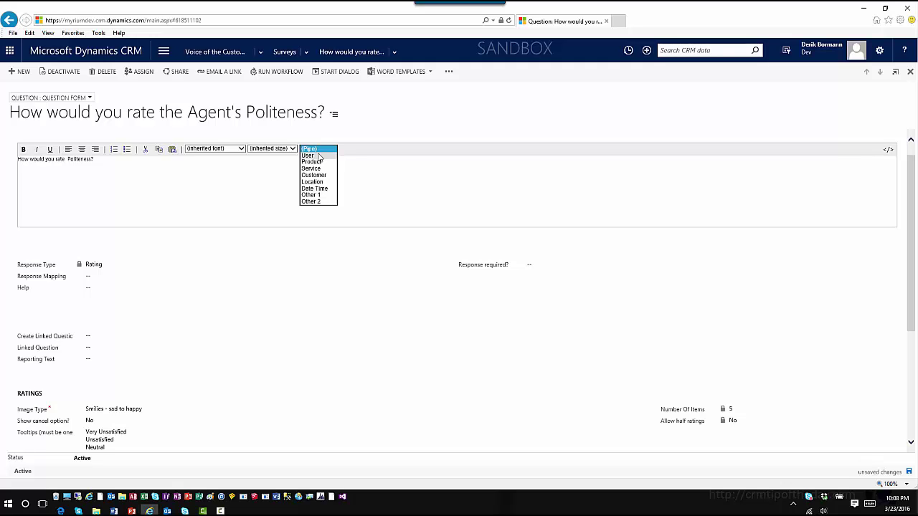
click(320, 156)
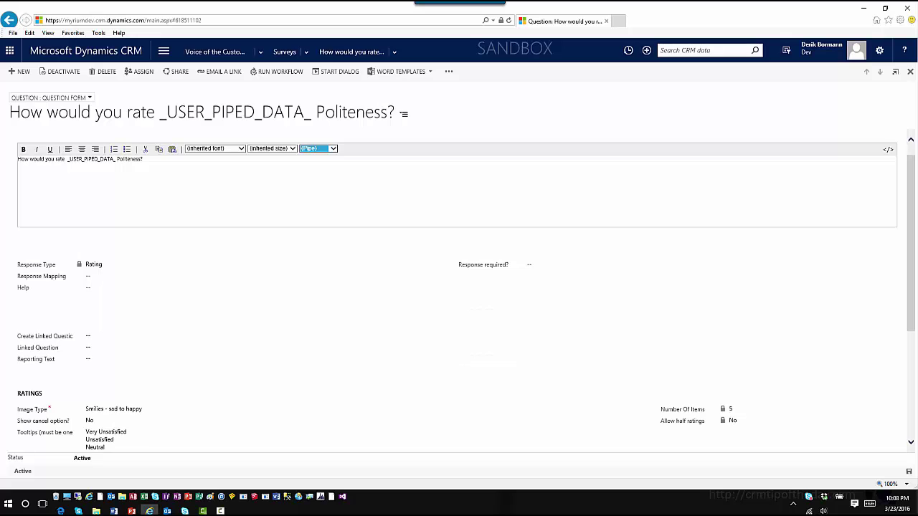
click(911, 72)
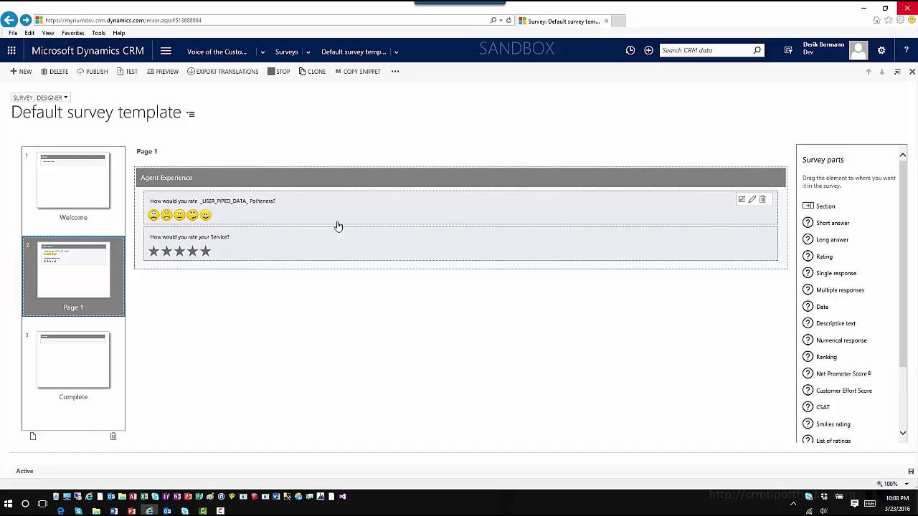
Add a Ranking question between the two existing ratings with the text "How would you rank the following?".
drag(902, 252, 915, 331)
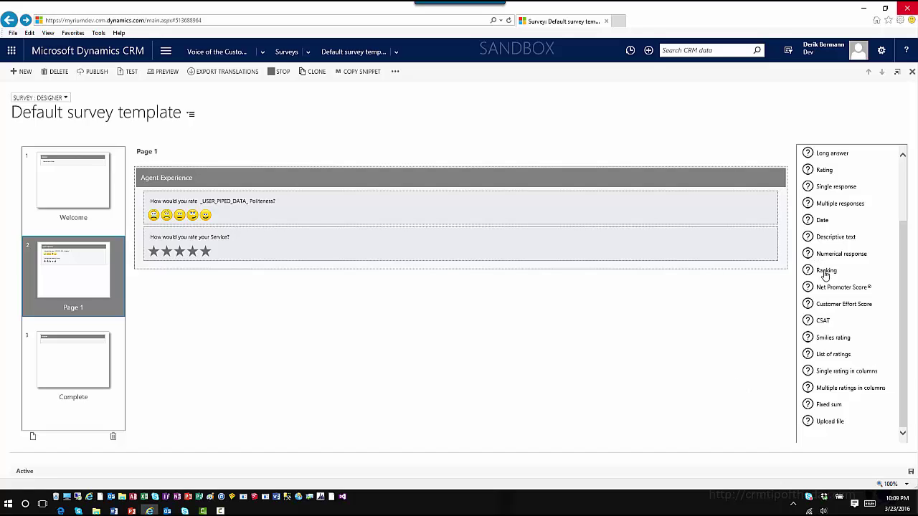
drag(825, 275, 297, 264)
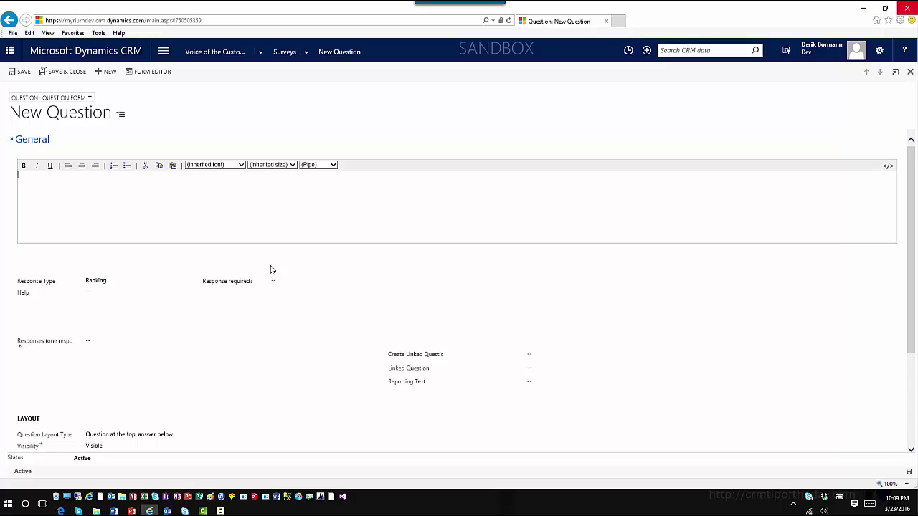
text(Houw would you rank the following?)
click(28, 175)
key(BackSpace)
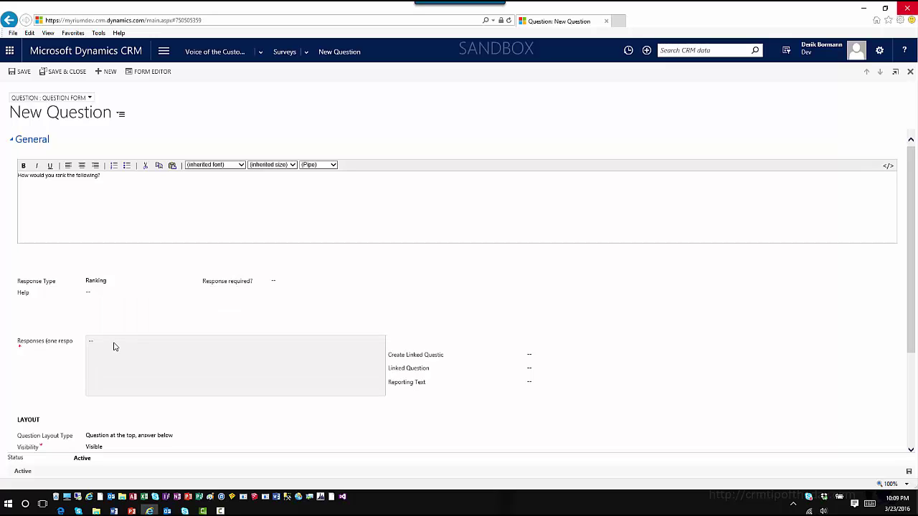
Enter Monday, Tuesday, Wednesday, Thursday and Friday as the ranking question's responses, one per line.
click(113, 347)
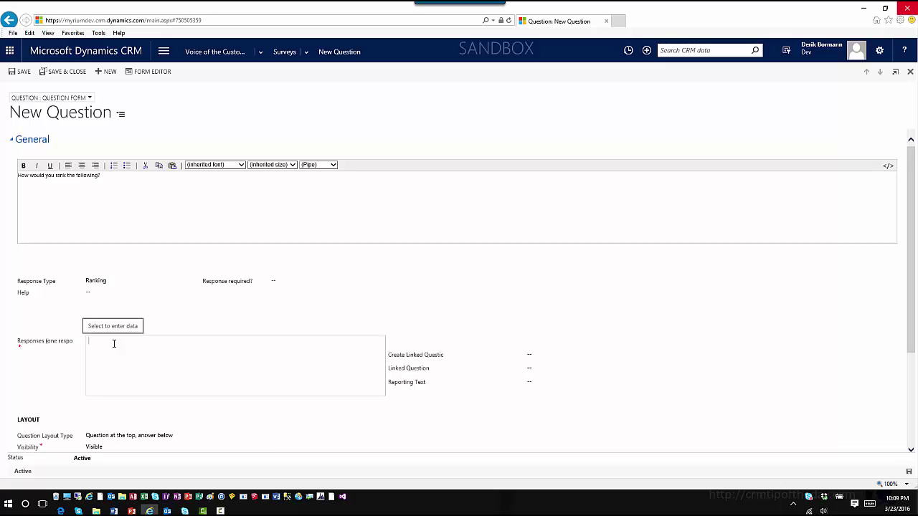
text(Monday)
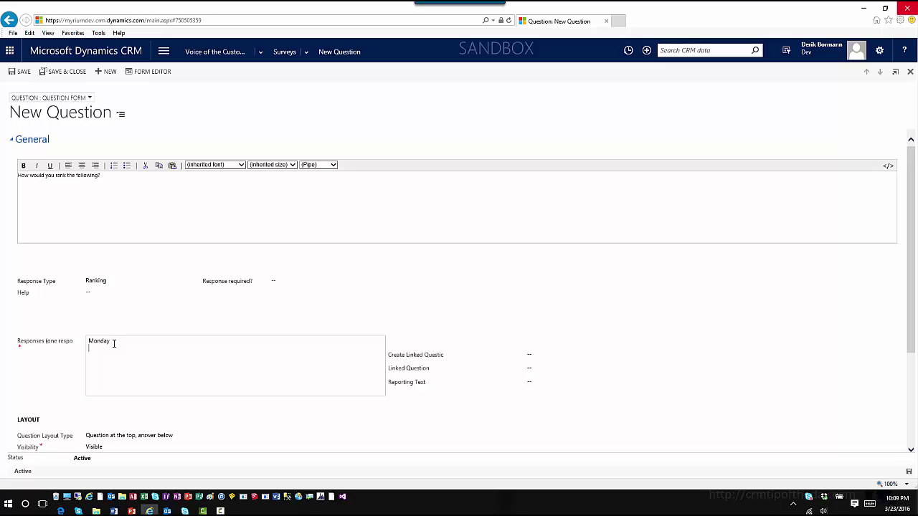
text( Tuesd)
text(ay)
text(Wednesday)
key(Return)
text(THursday)
key(Return)
text(Friday)
click(94, 363)
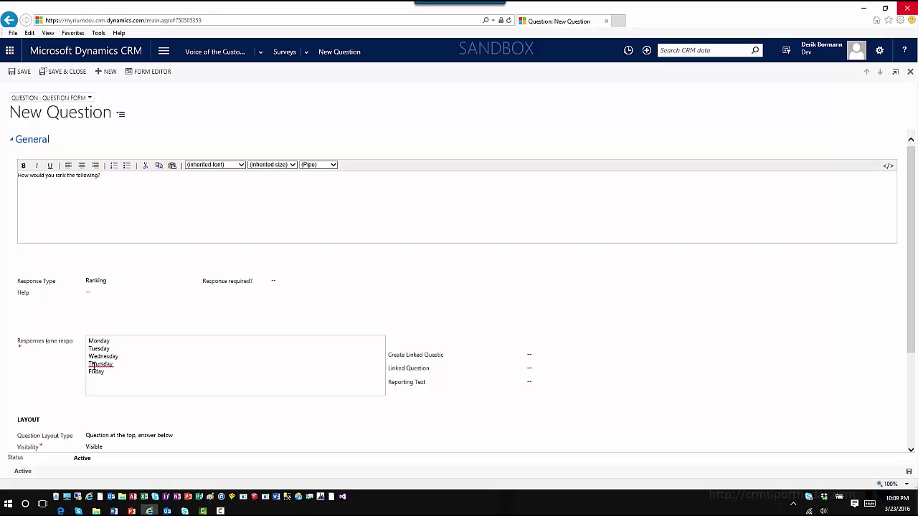
key(BackSpace)
text(h)
click(93, 364)
key(BackSpace)
text(h)
scroll(164, 378, down, 3)
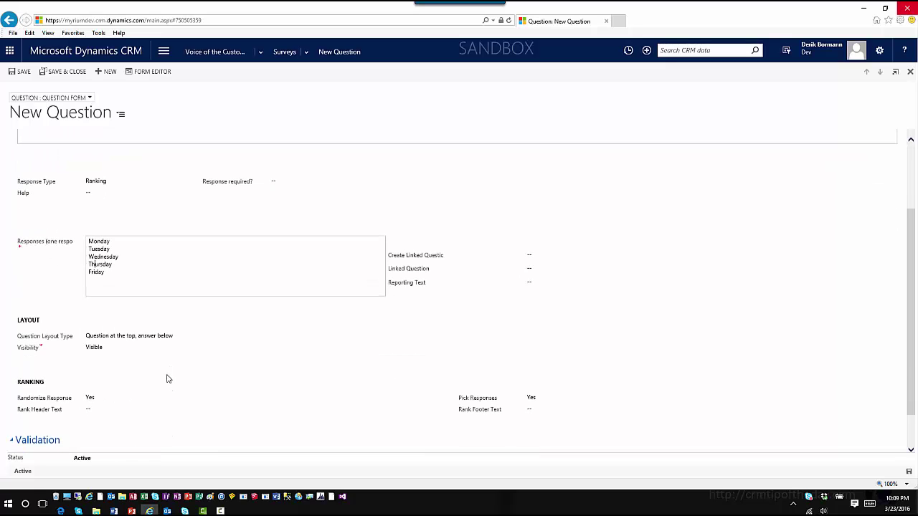
key(Tab)
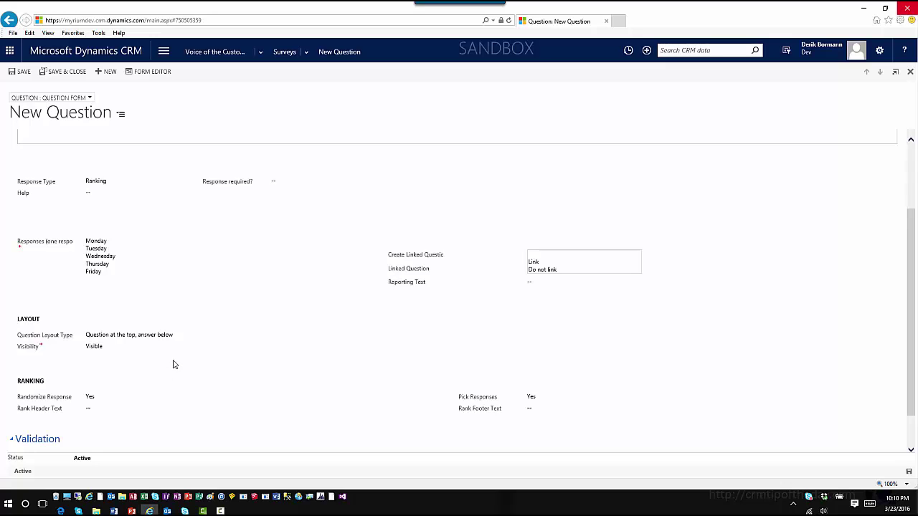
Set Randomize Response to No, keep Pick Responses at Yes, and save the ranking question.
click(162, 398)
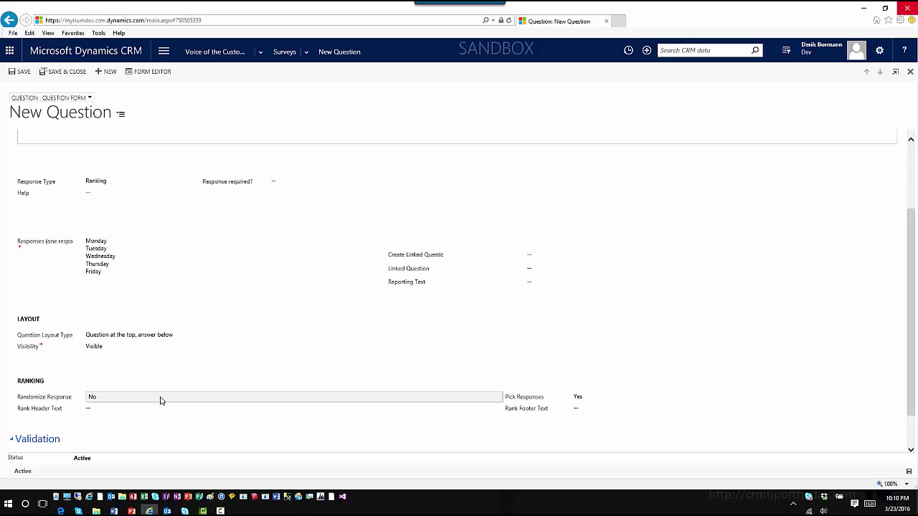
scroll(162, 398, down, 1)
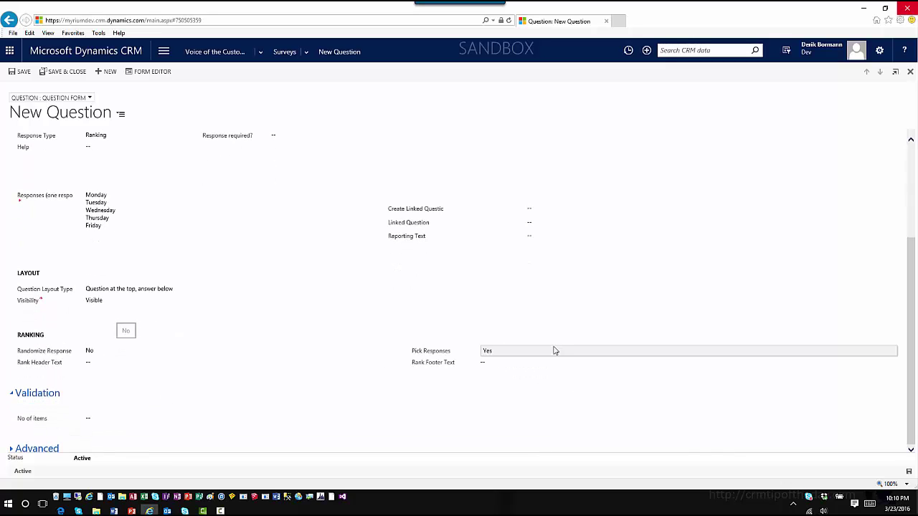
click(554, 353)
click(536, 352)
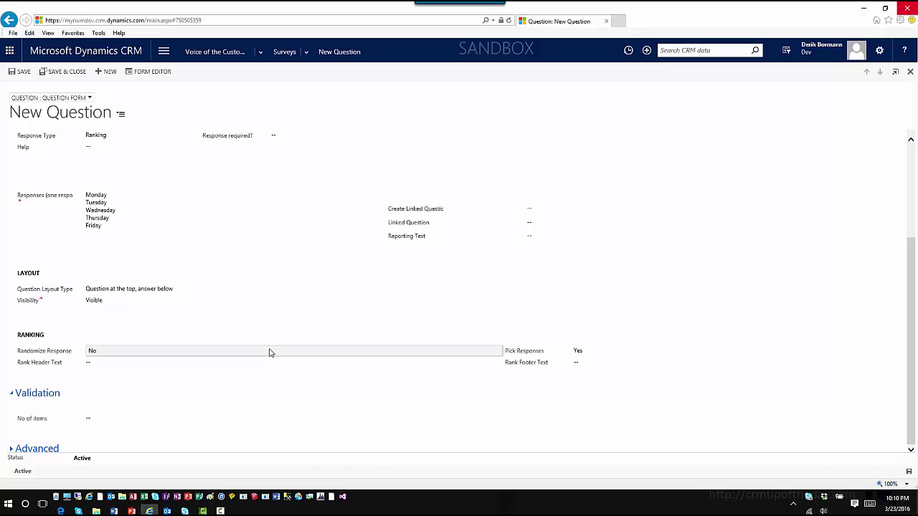
scroll(269, 352, up, 1)
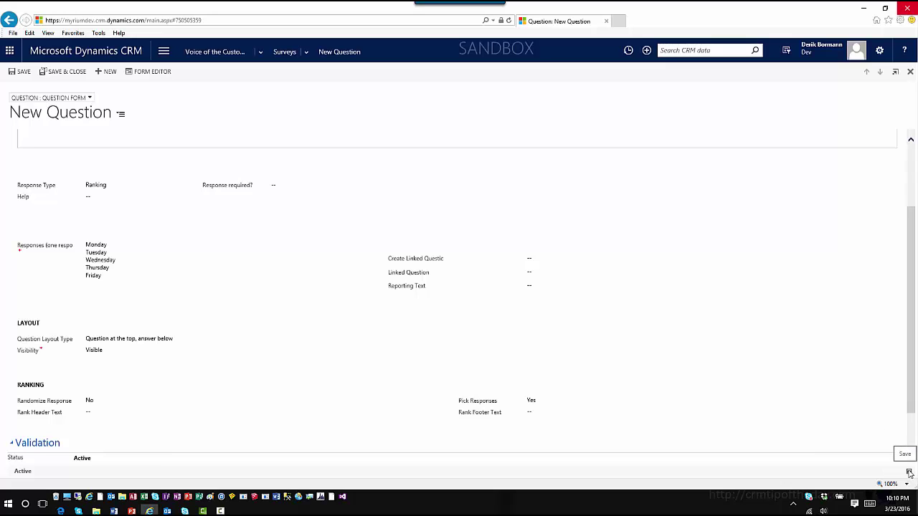
click(909, 473)
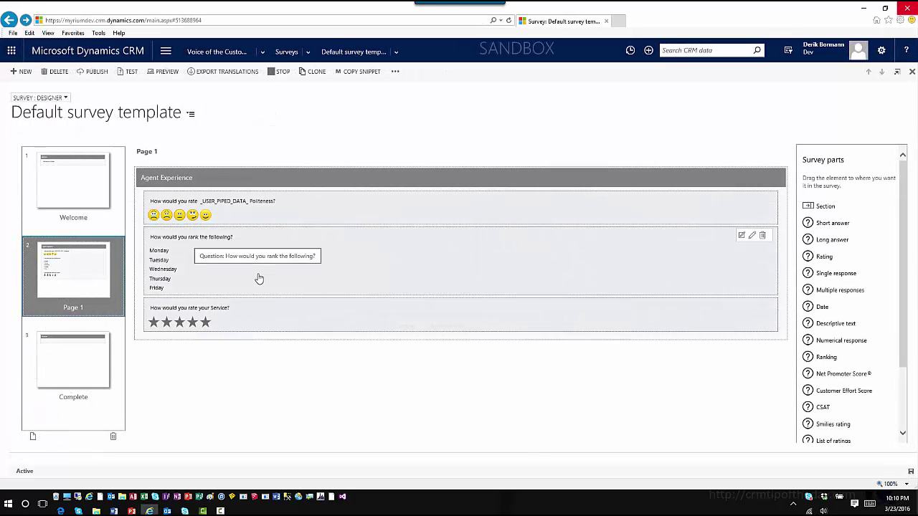
Preview the survey, advance past the Welcome page, and answer the politeness question with the happiest smiley.
click(163, 72)
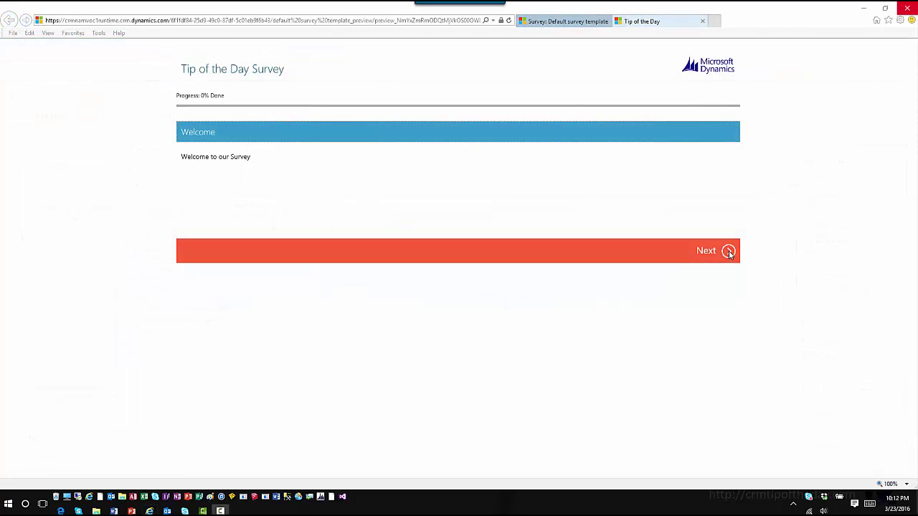
click(729, 252)
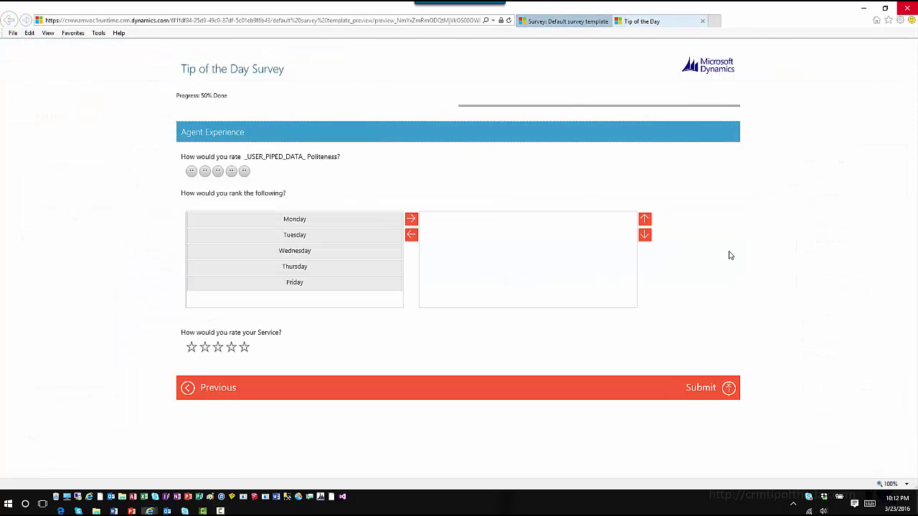
click(245, 173)
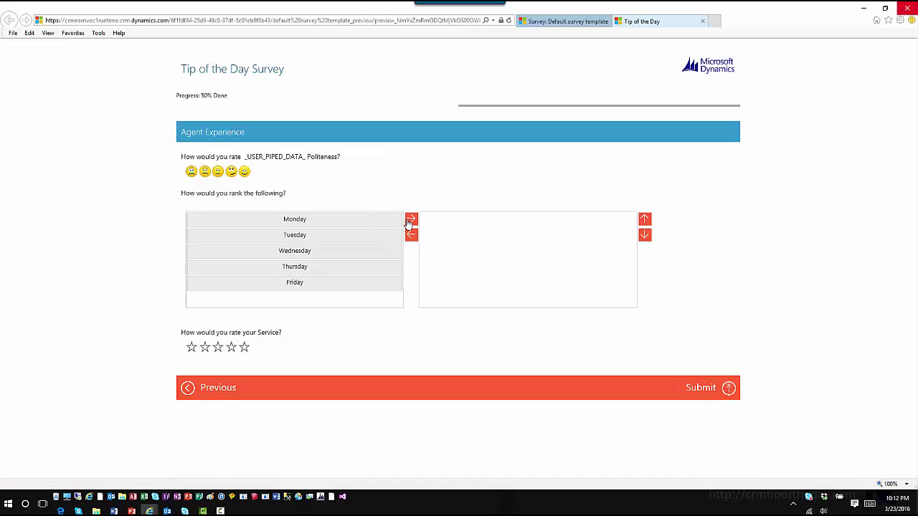
Add Monday, Wednesday and Thursday, in that order, to the ranked list of the previewed ranking question.
click(364, 222)
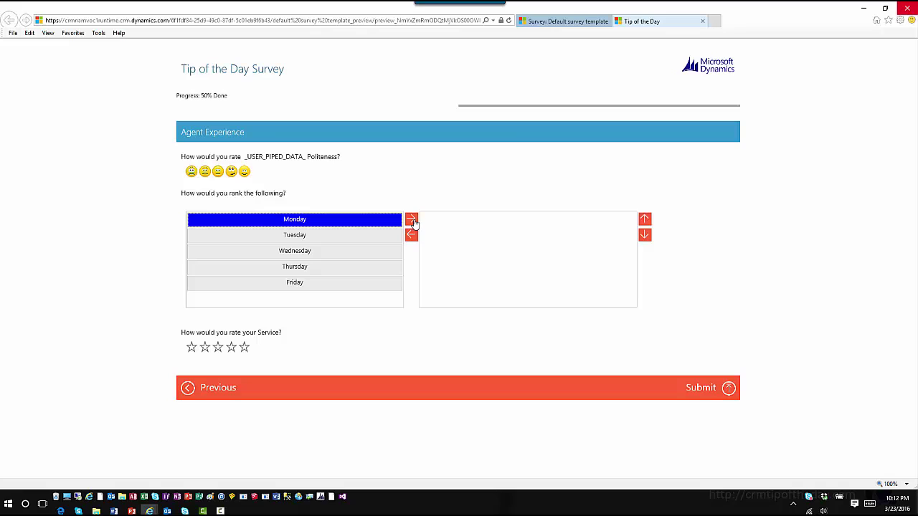
click(413, 221)
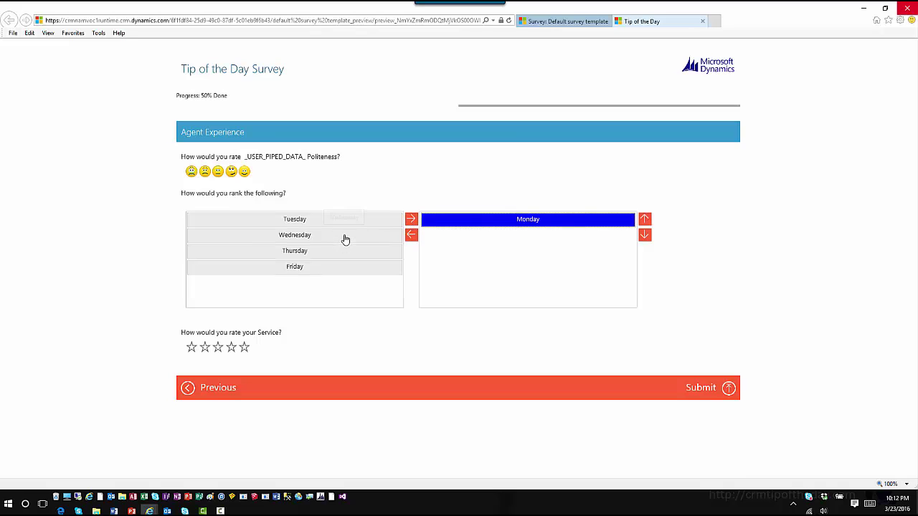
click(343, 236)
click(411, 219)
click(363, 237)
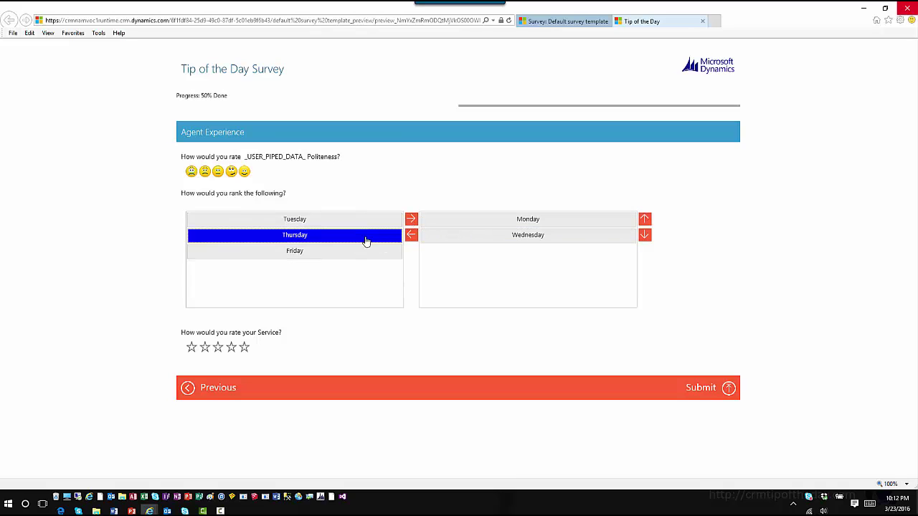
click(411, 221)
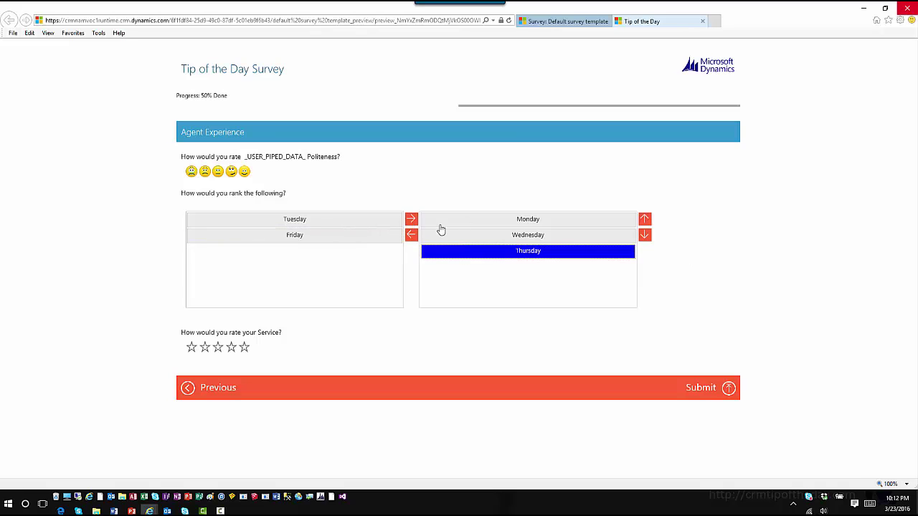
Rank Friday second, directly below Monday, and close the survey preview to return to the survey designer.
click(362, 237)
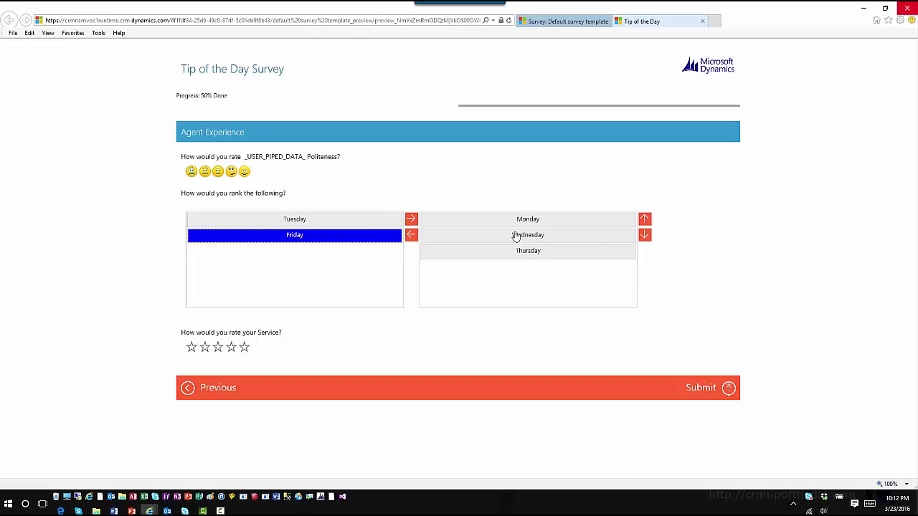
click(645, 223)
click(645, 222)
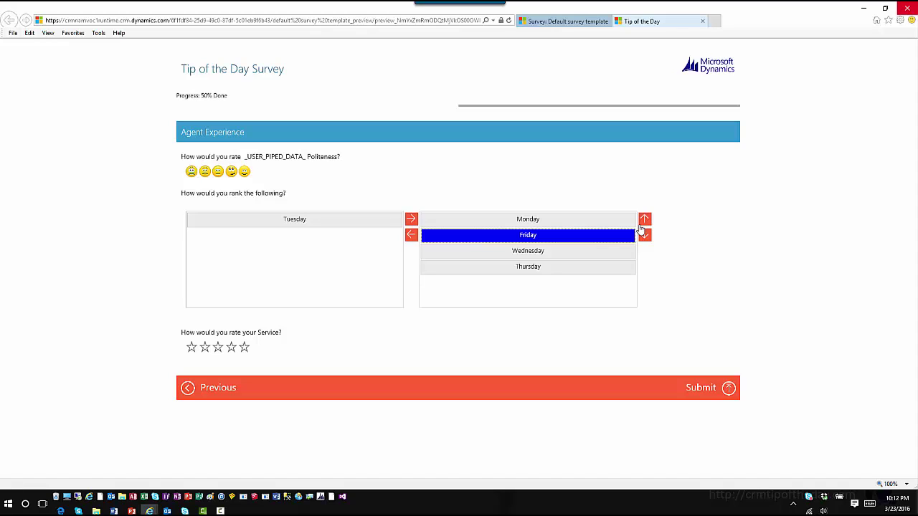
click(703, 22)
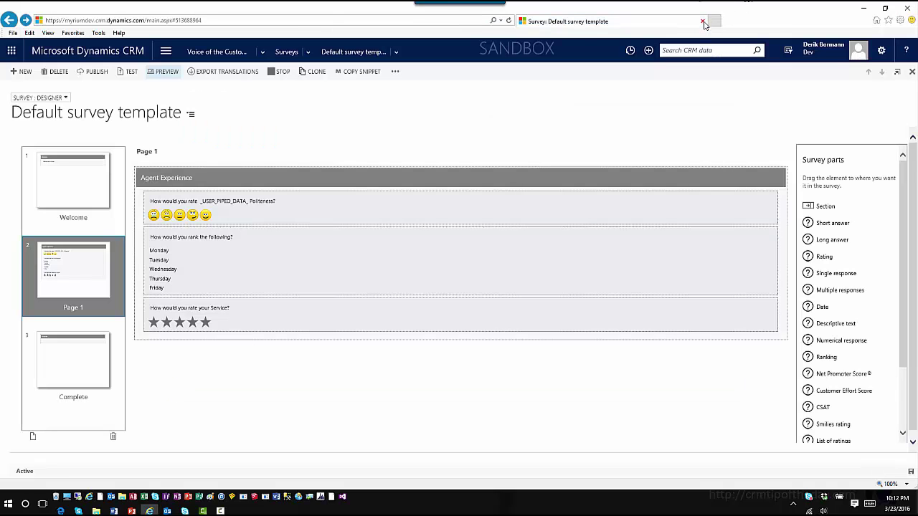